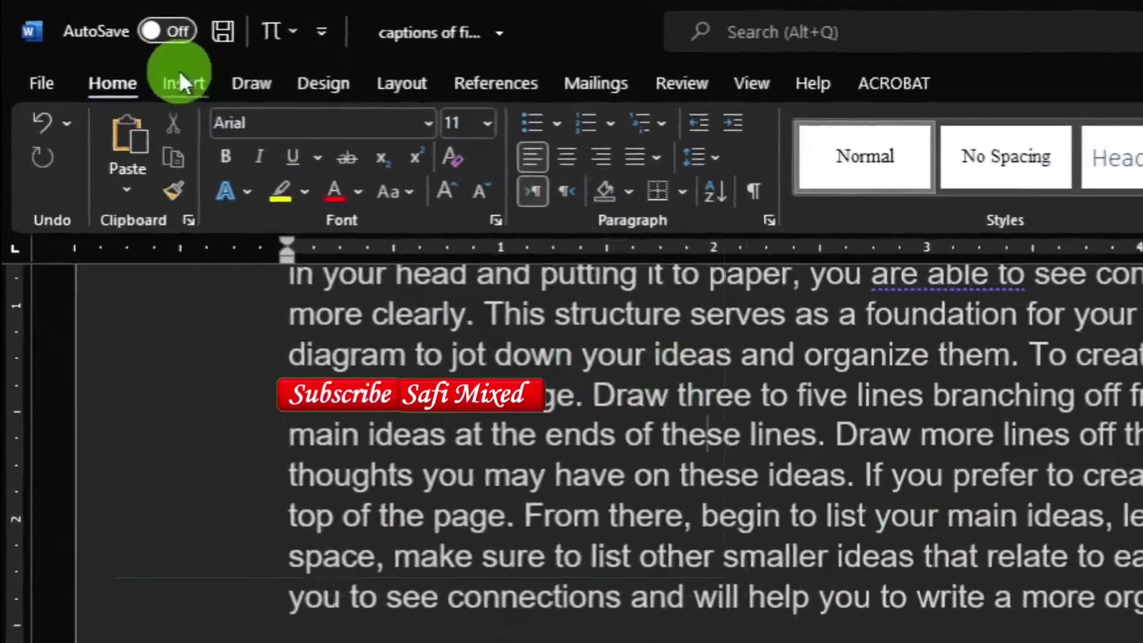
Step: Browse for a picture on this device through Insert > Pictures
click(205, 80)
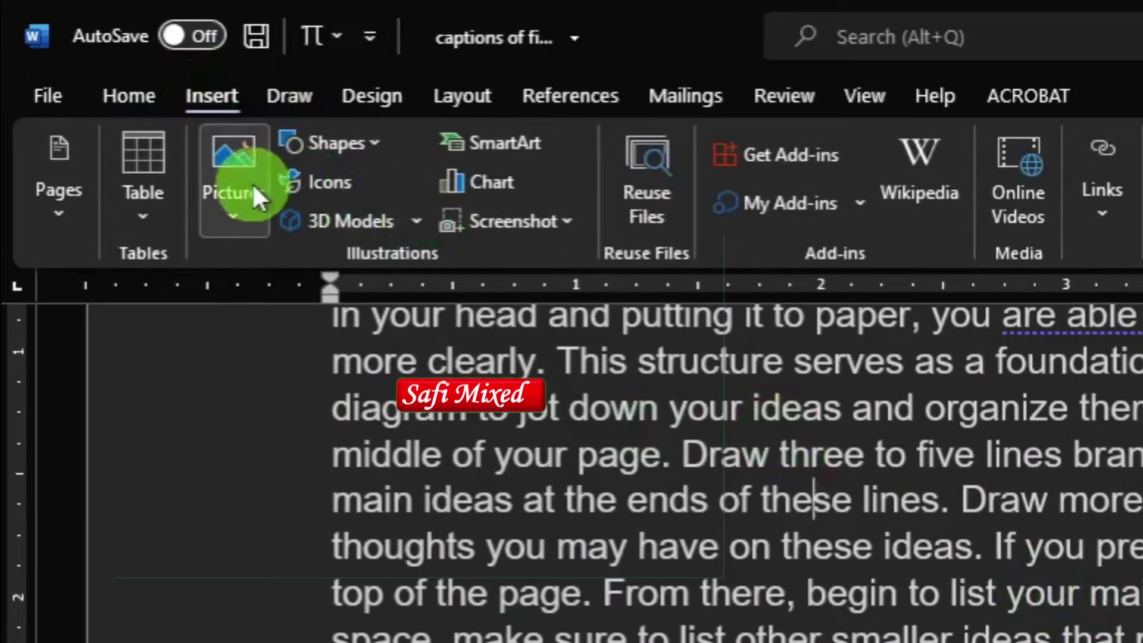
click(251, 181)
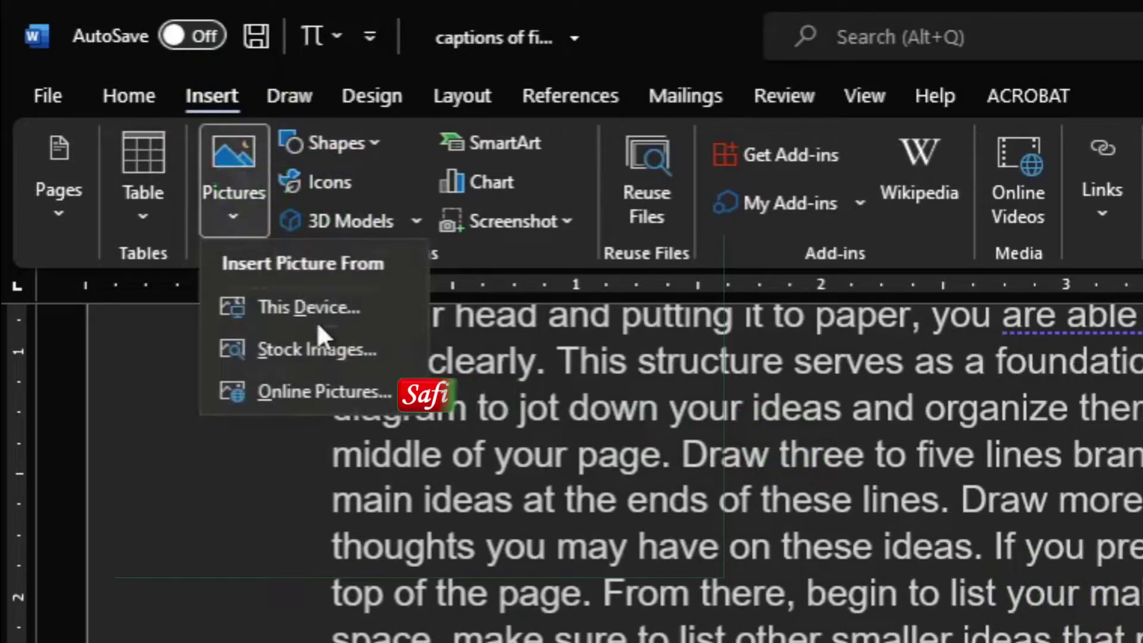
click(316, 306)
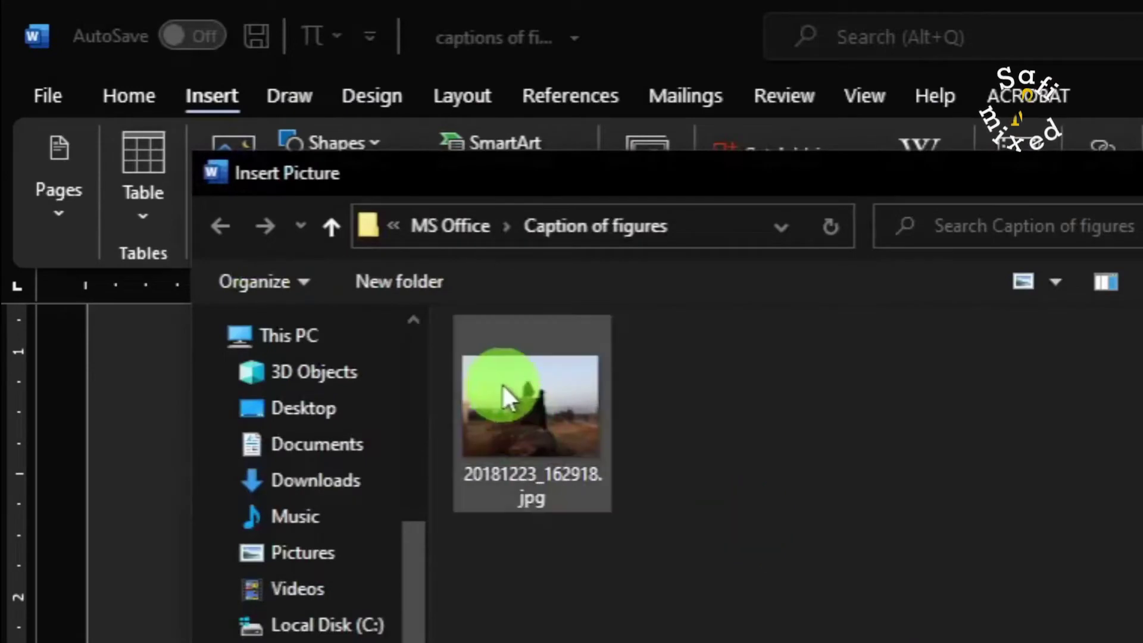
Step: Insert the park photo from the Caption of figures folder into the essay
double_click(527, 411)
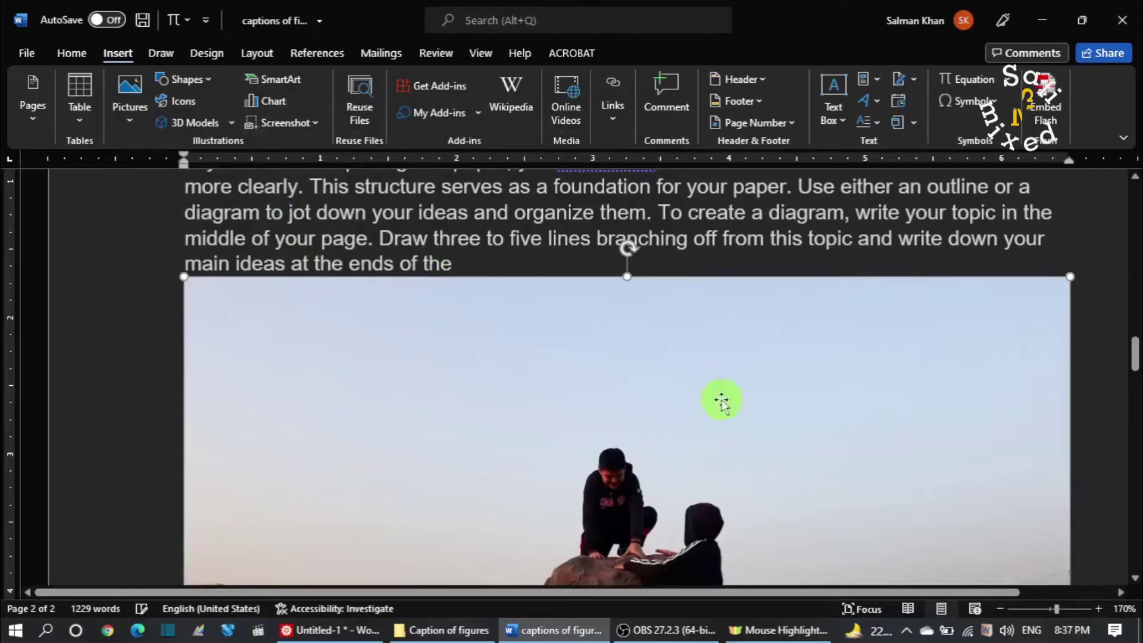
scroll(964, 324, down, 2)
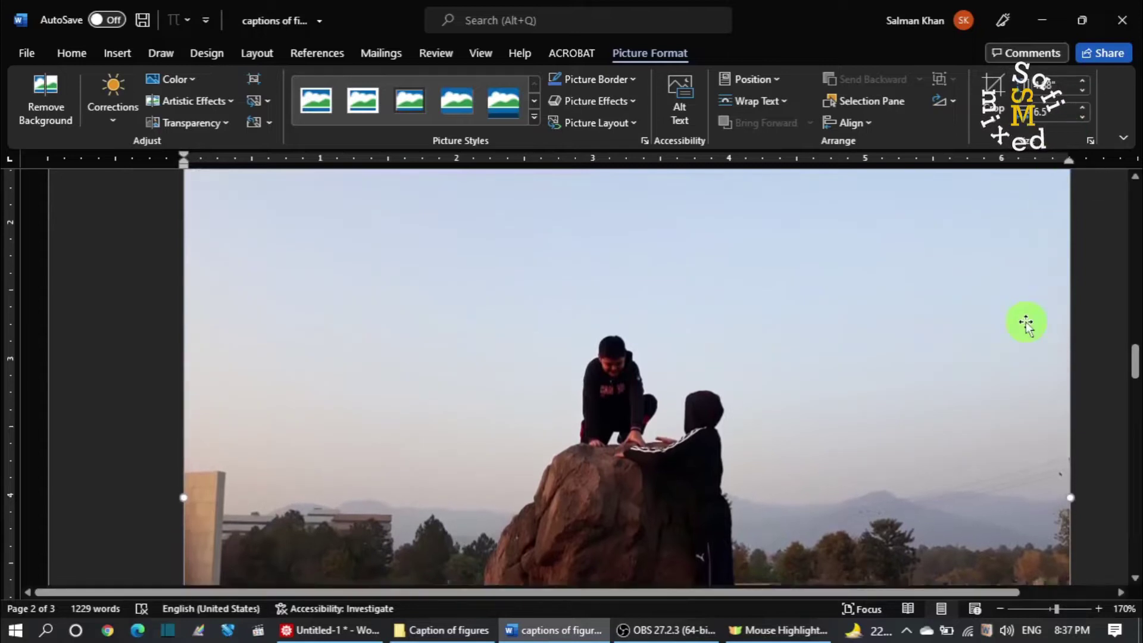
scroll(1026, 323, up, 2)
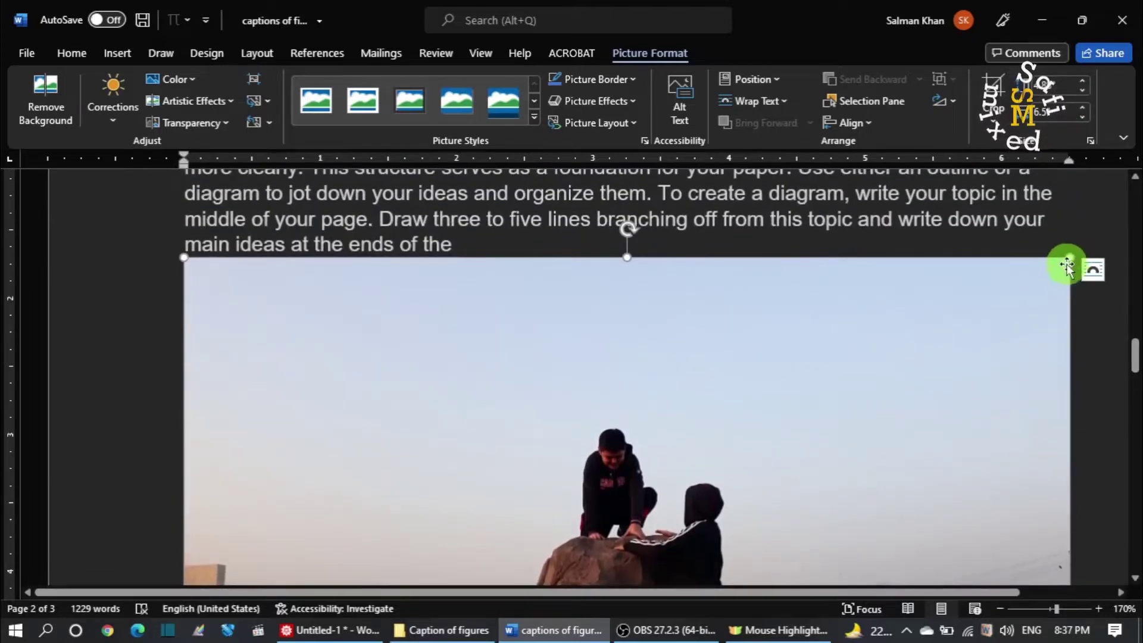
Step: Shrink the photo from its corner handles to about half width
mouse_move(1068, 259)
mouse_down()
mouse_move(674, 406)
mouse_move(322, 503)
mouse_move(373, 470)
mouse_up()
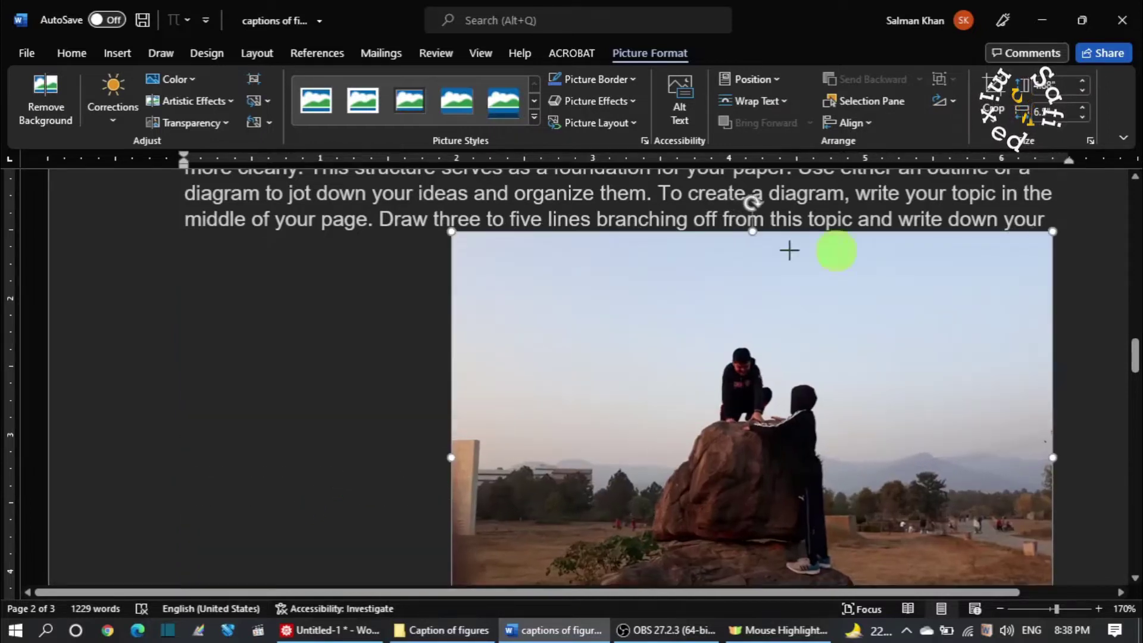
click(1053, 232)
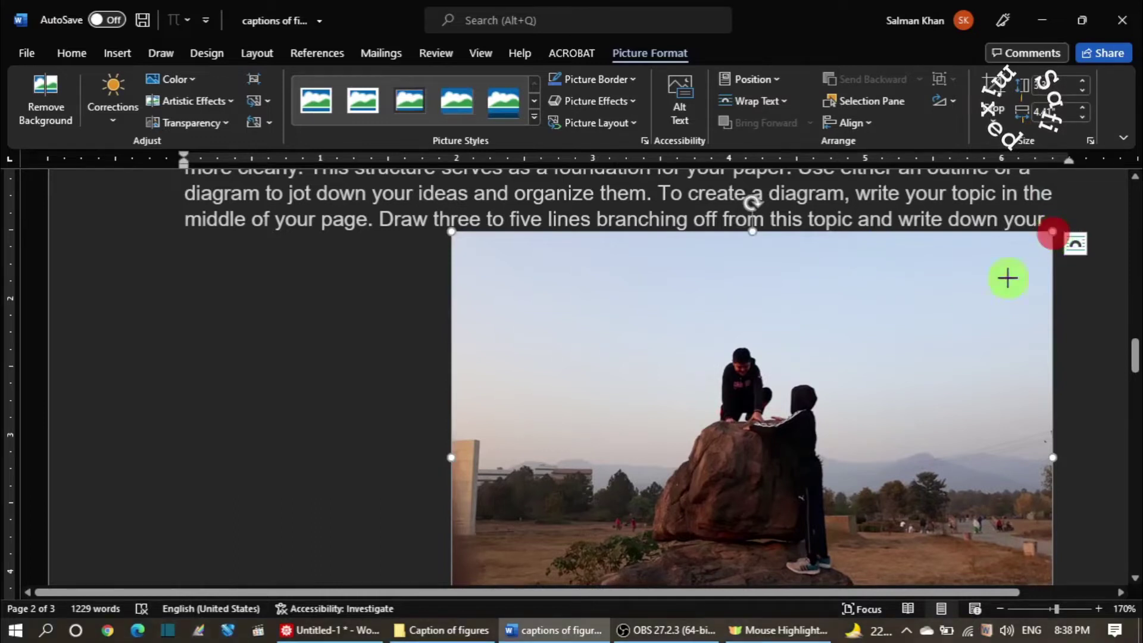
drag(1008, 279, 792, 467)
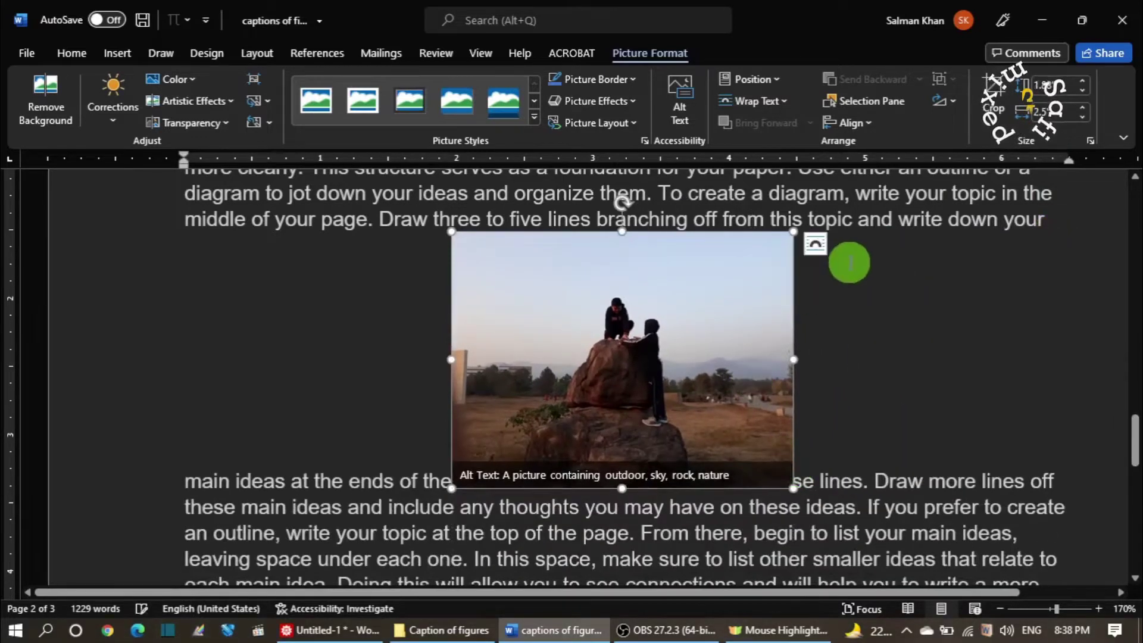
Step: Give the photo Square text wrapping and move it to the right margin
click(818, 244)
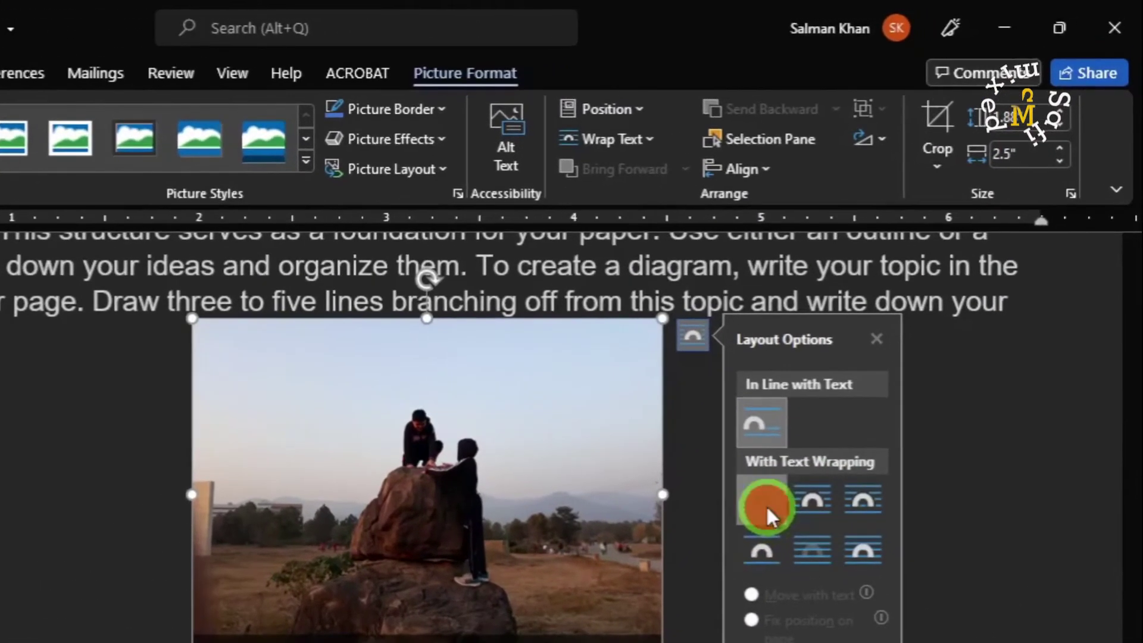
click(766, 505)
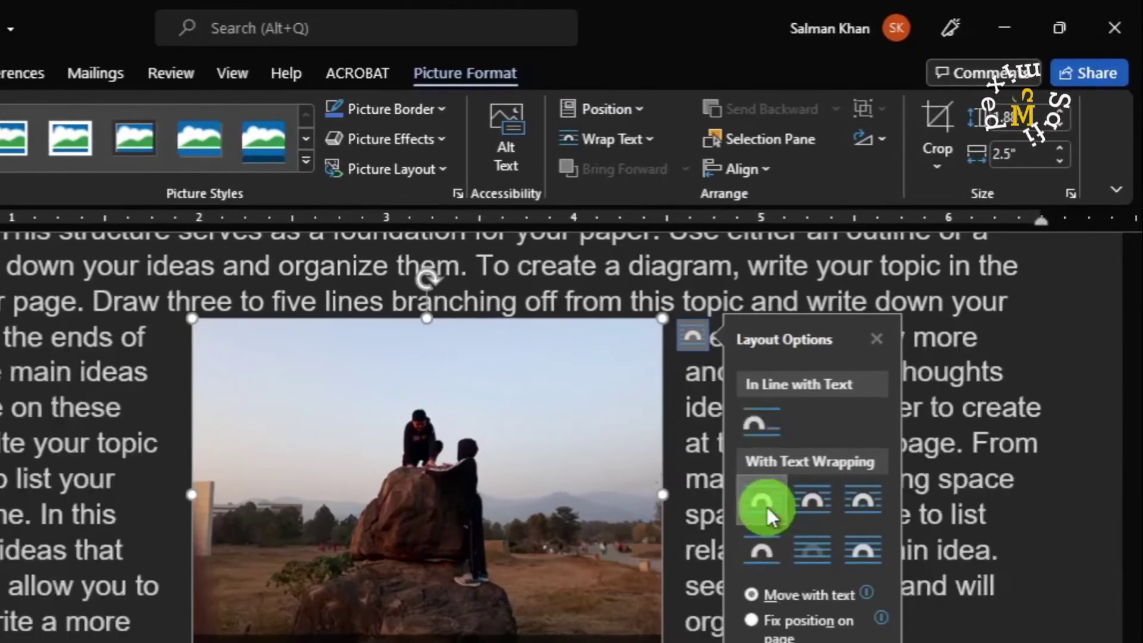
click(447, 474)
drag(778, 454, 784, 446)
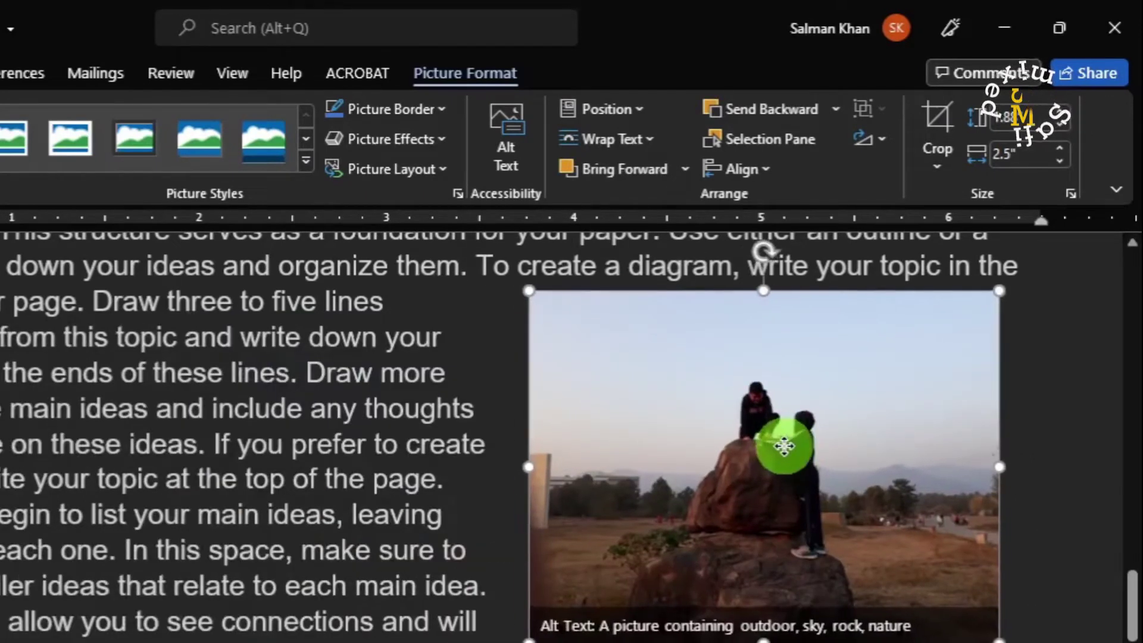
drag(785, 445, 786, 448)
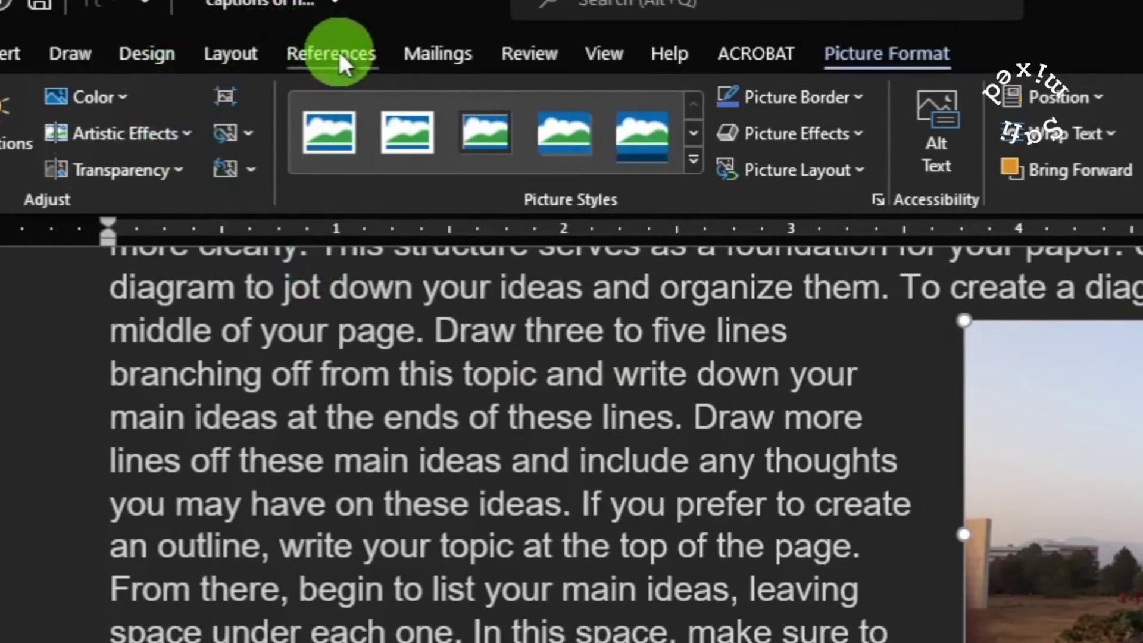
Step: Start a caption with label Figure and position Below selected item
click(341, 55)
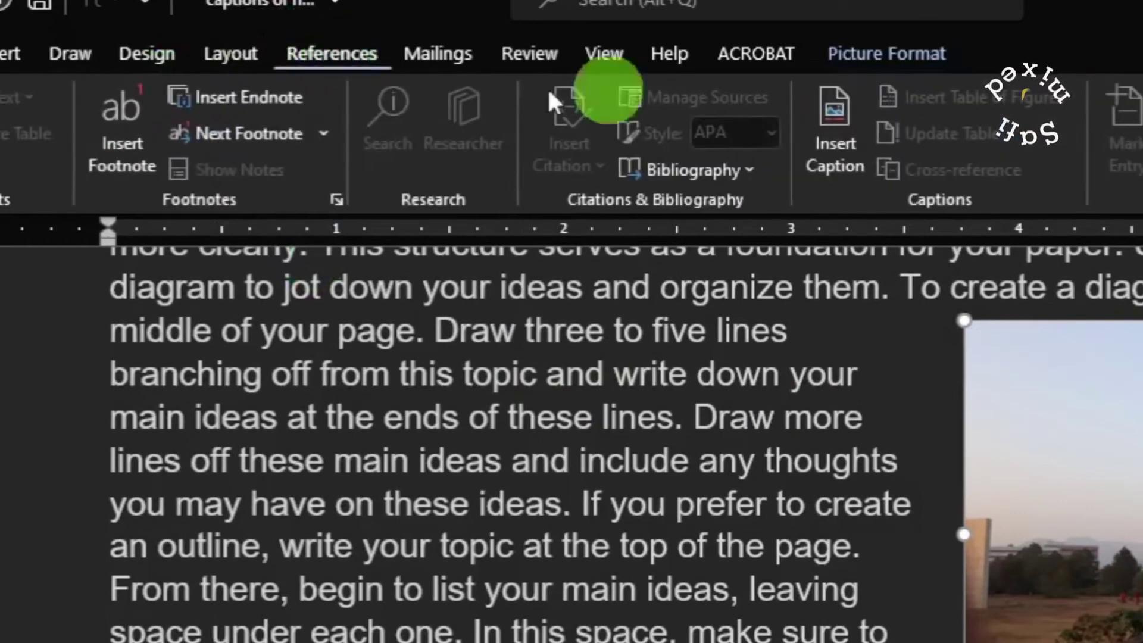
click(831, 166)
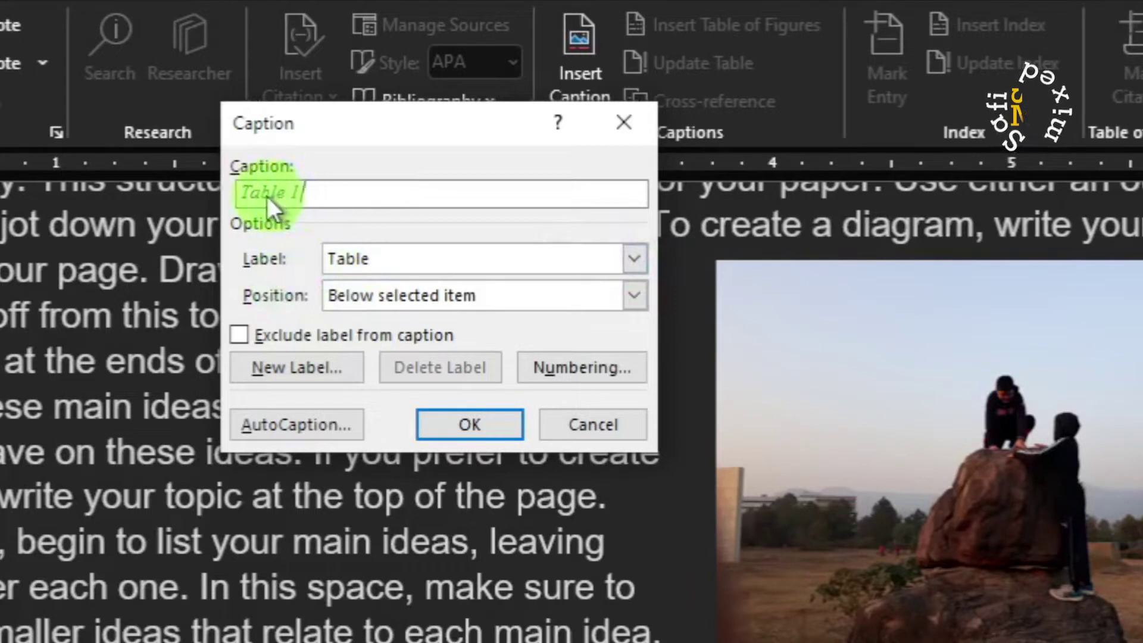
click(637, 256)
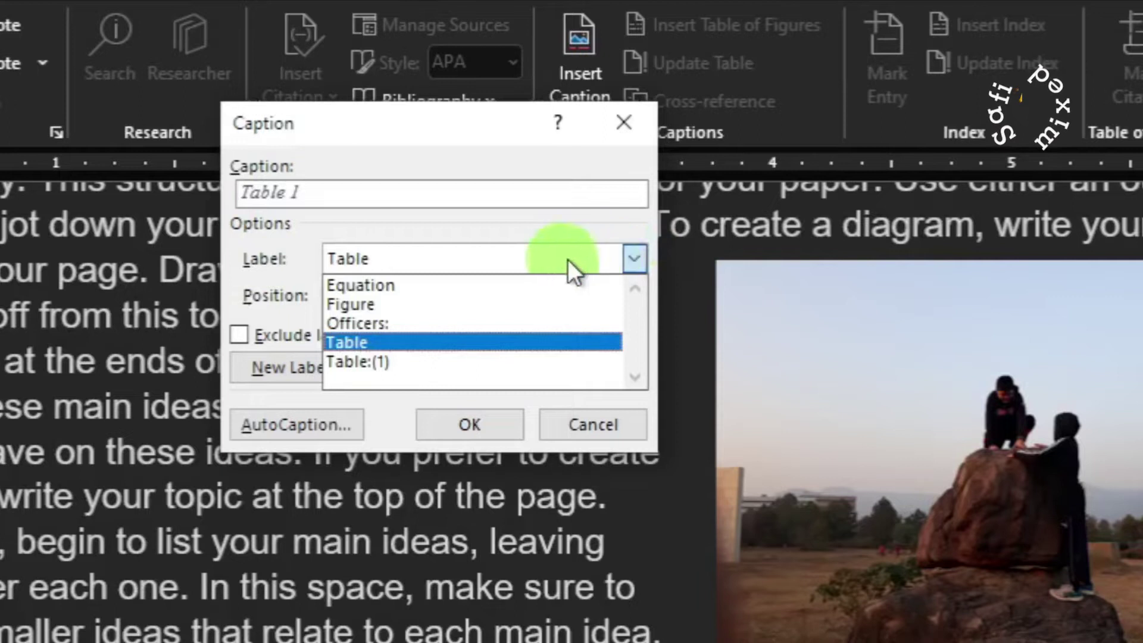
click(409, 310)
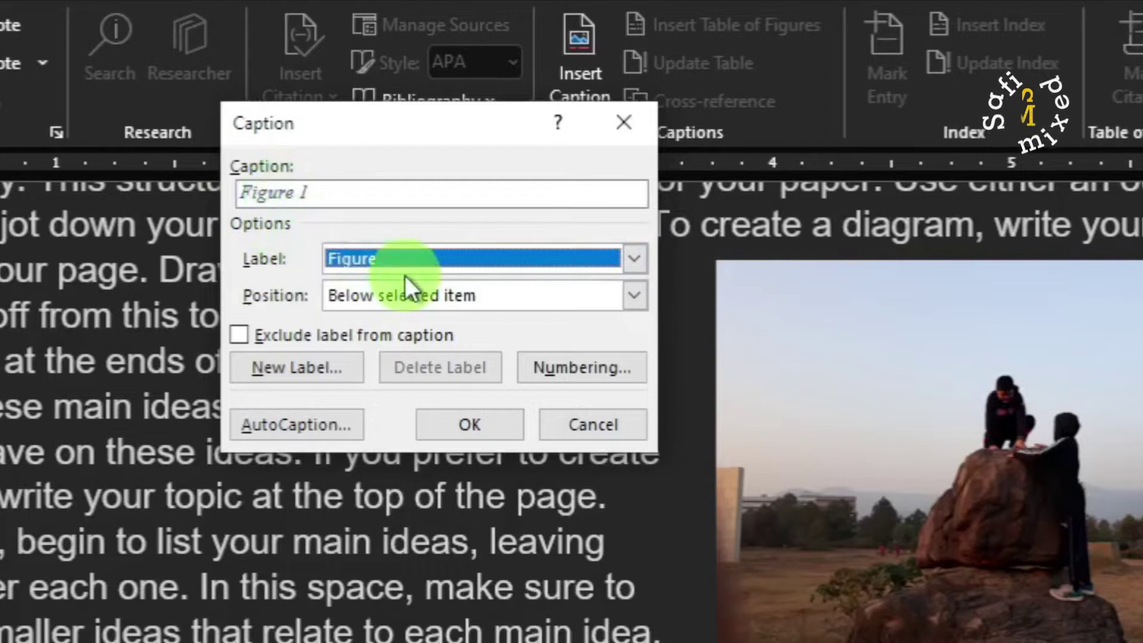
click(635, 293)
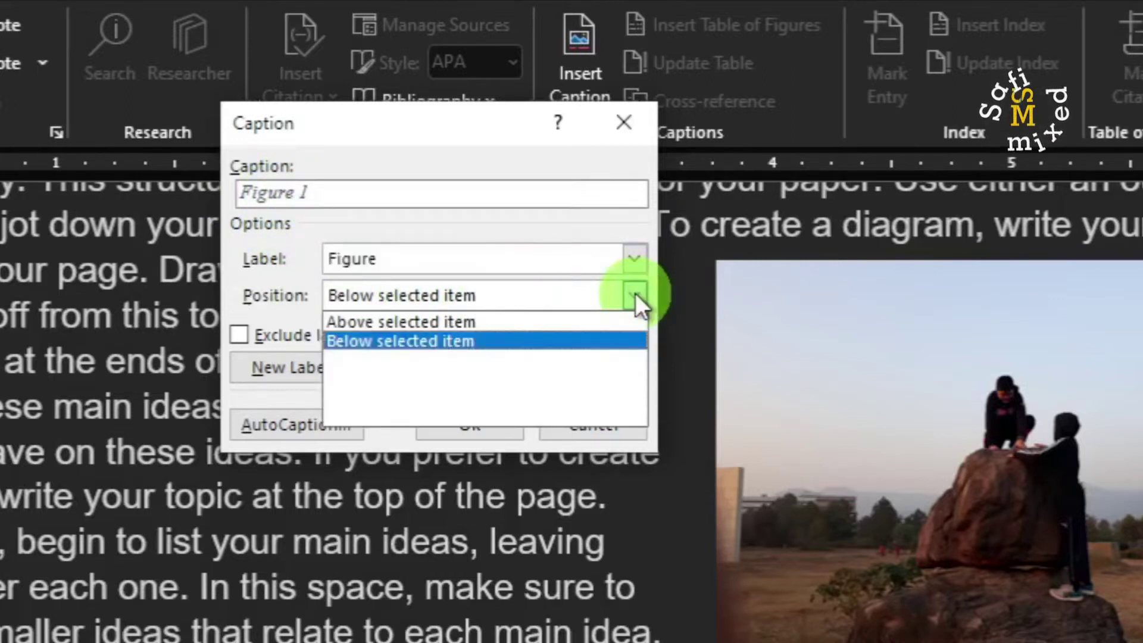
click(456, 343)
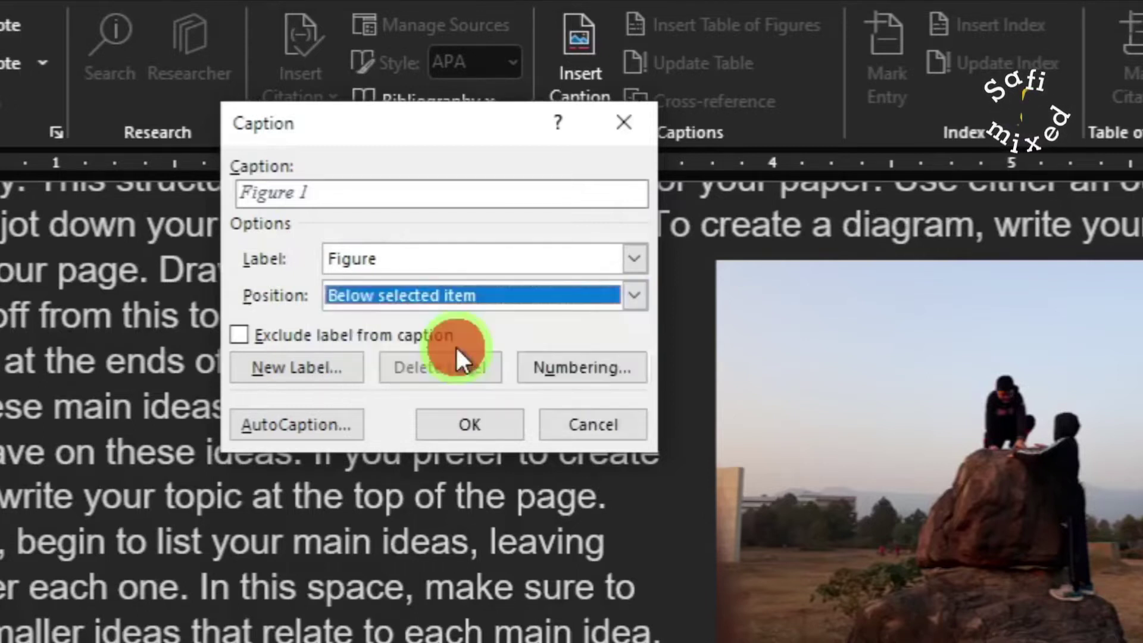
Step: Keep the caption numbering format as 1, 2, 3
click(599, 370)
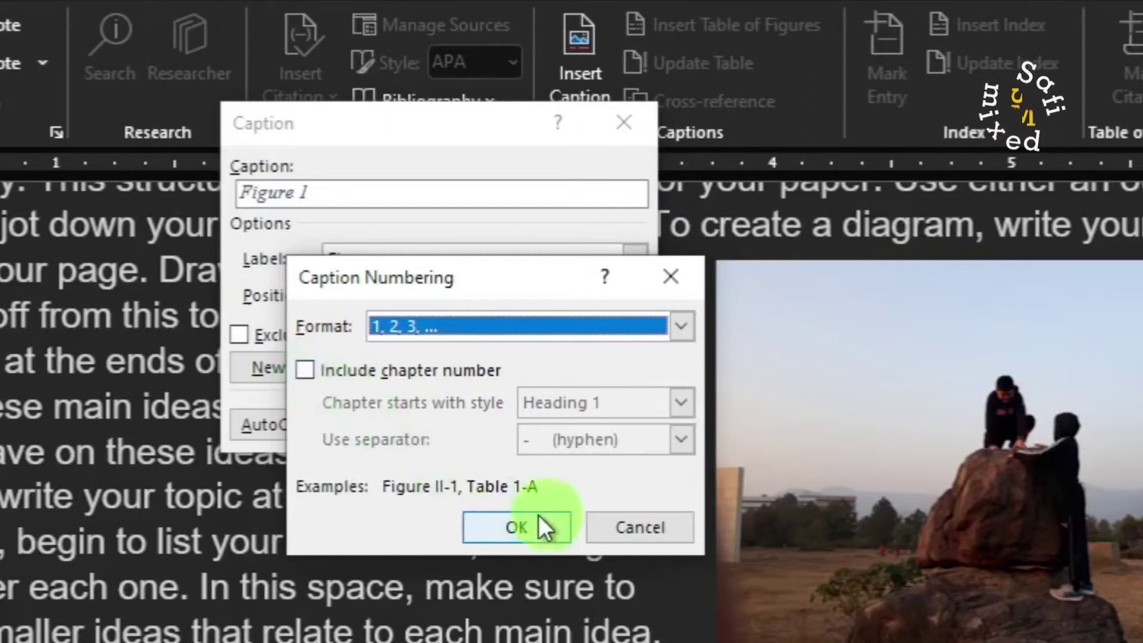
click(669, 530)
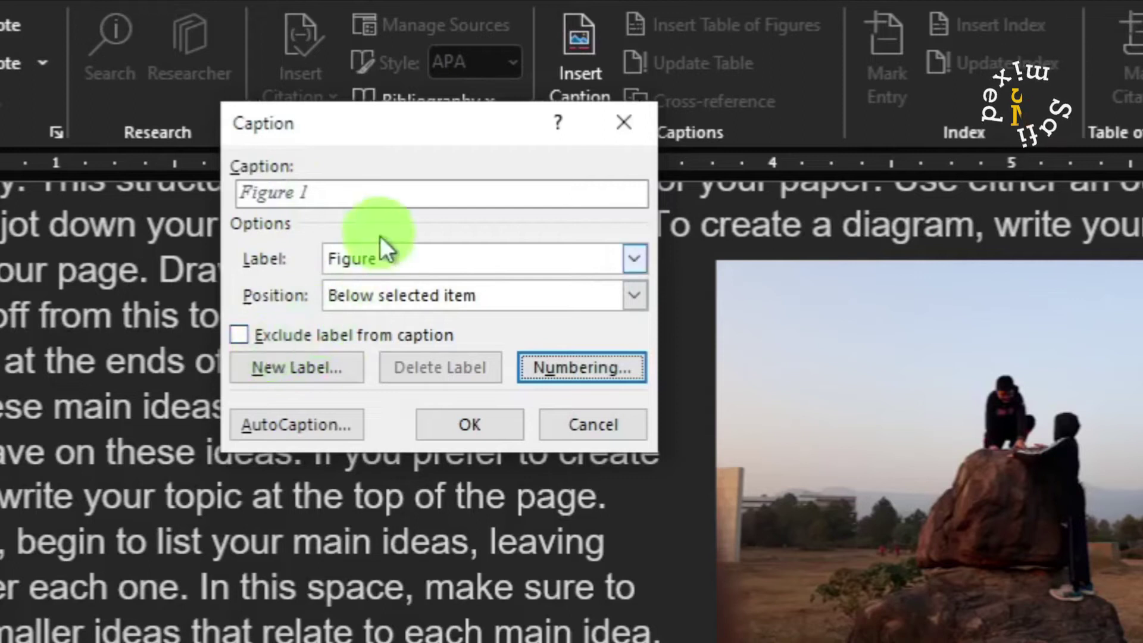
Step: Append ': This picture was taken in Islambad in G9 park' to Figure 1 and insert it
click(346, 195)
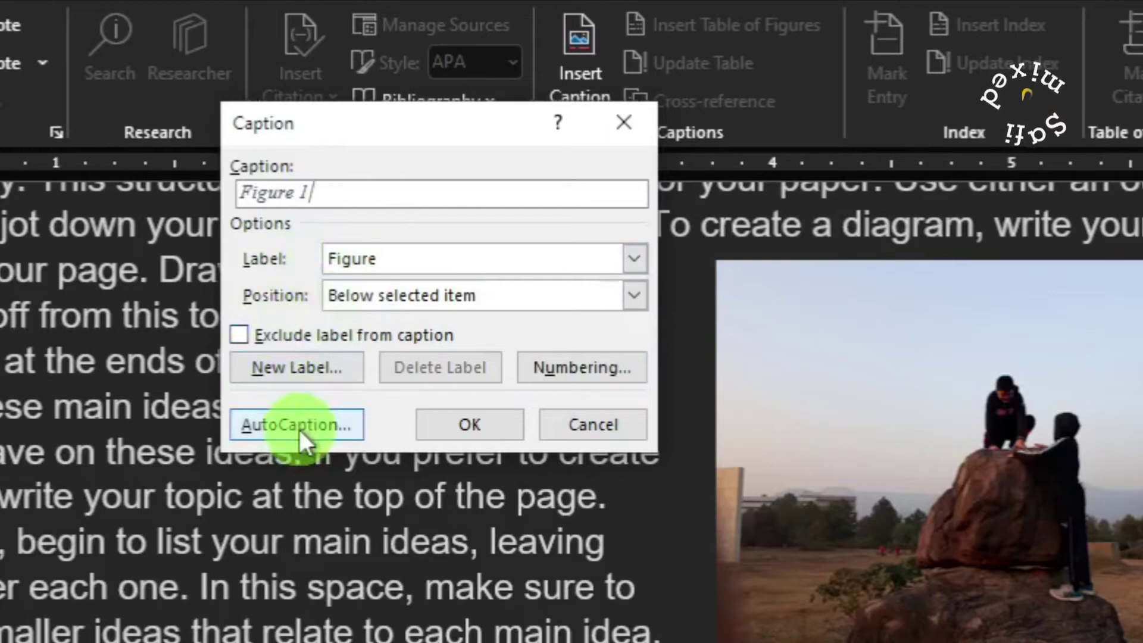
text(: This)
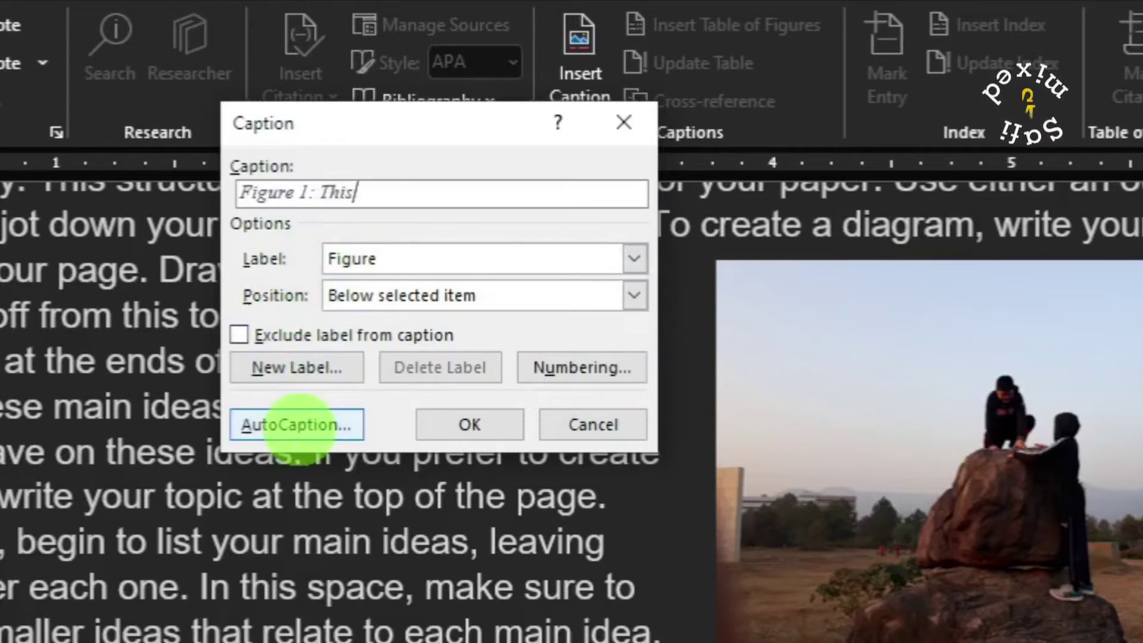
text( picture )
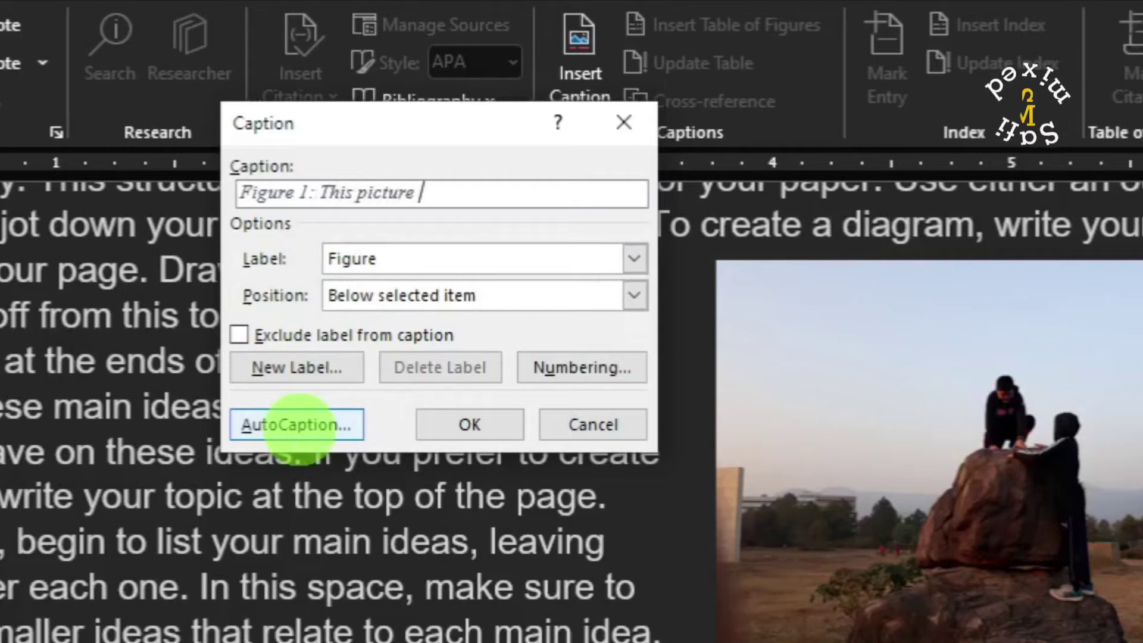
text(was taken i)
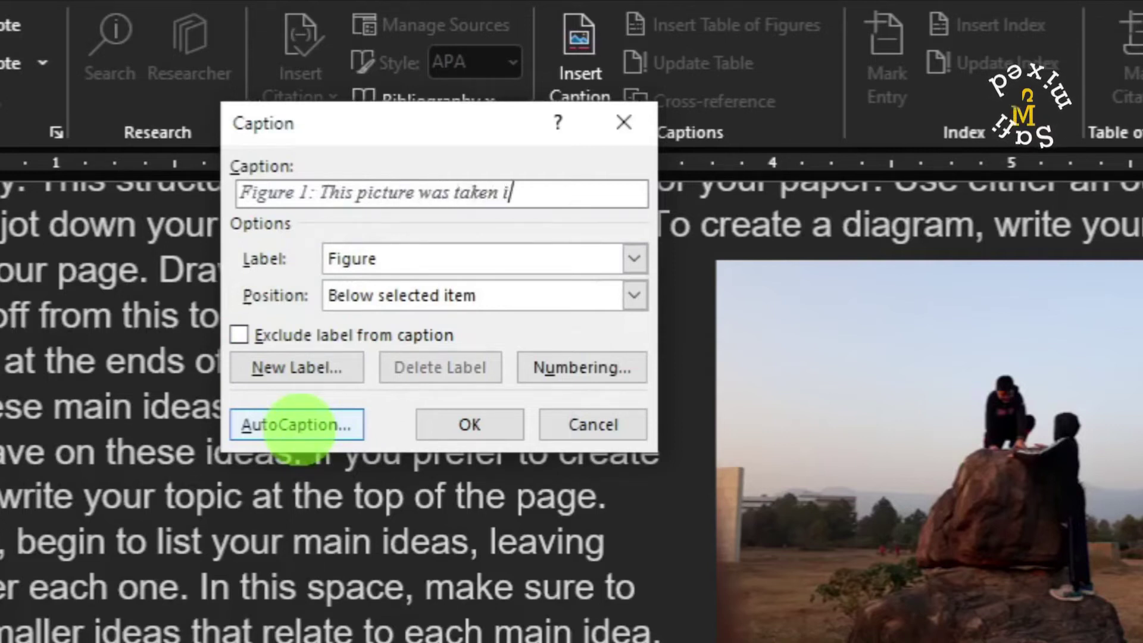
text(n Isla)
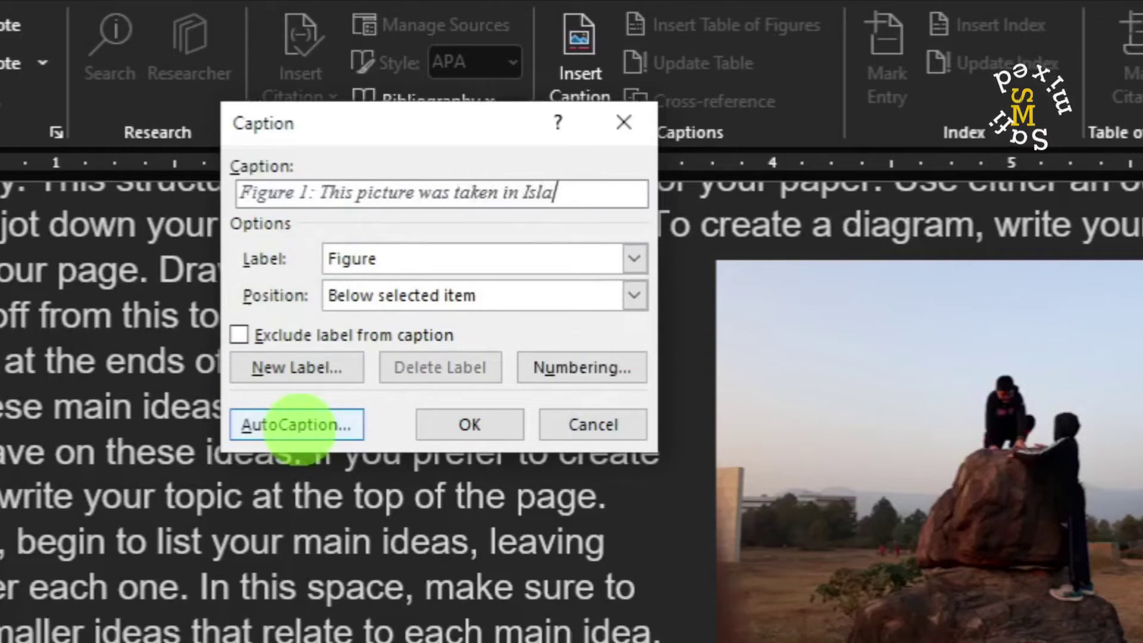
text(mbad)
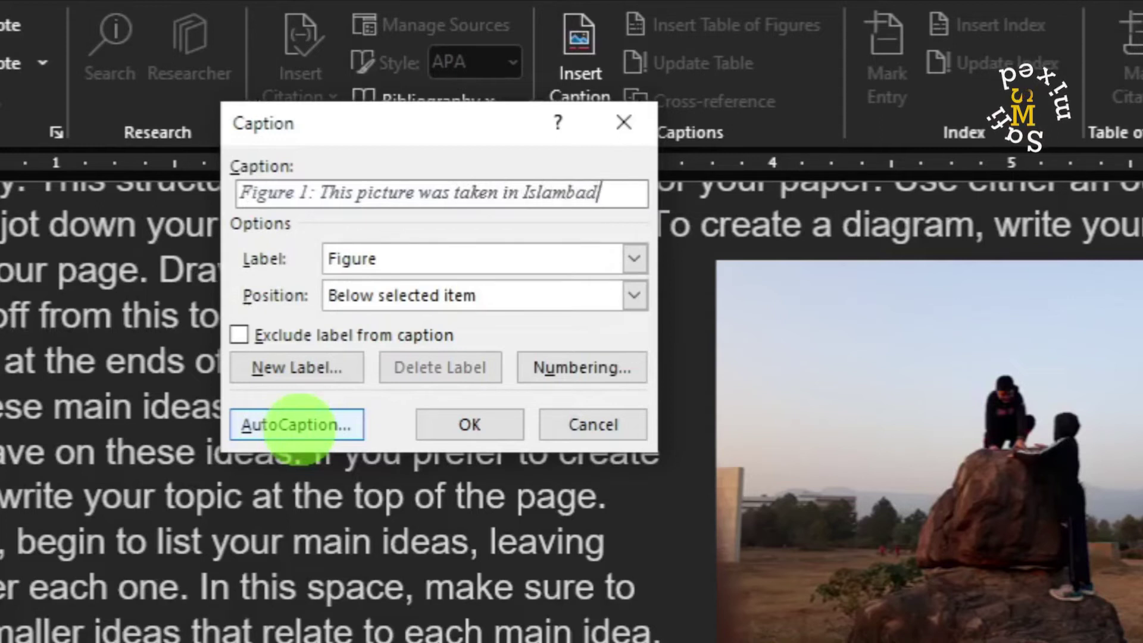
text( in G)
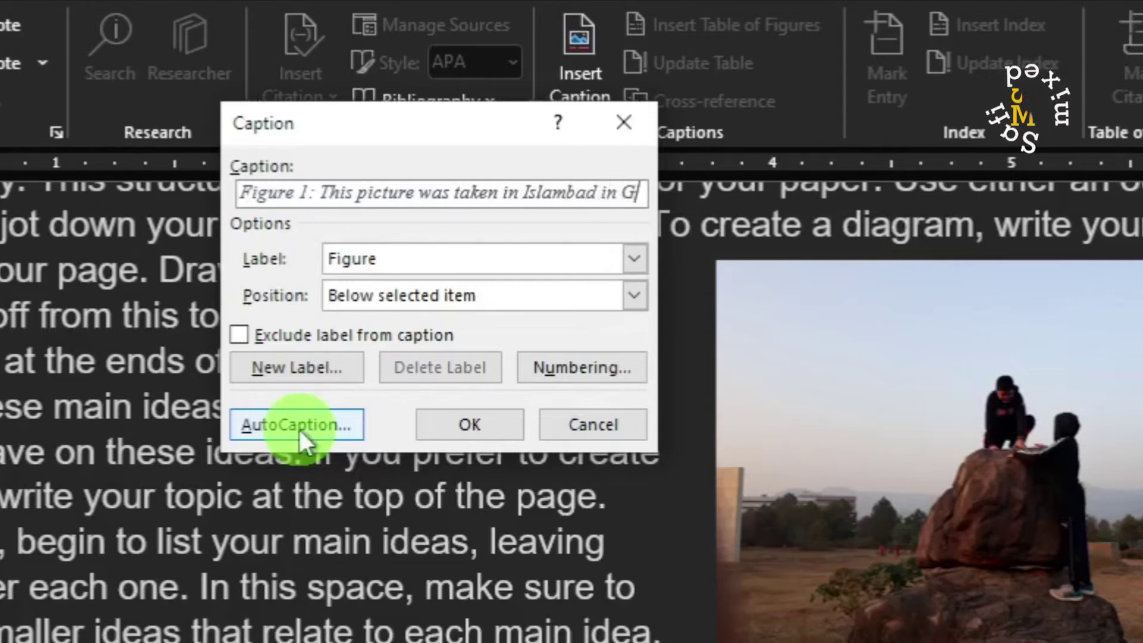
text(9)
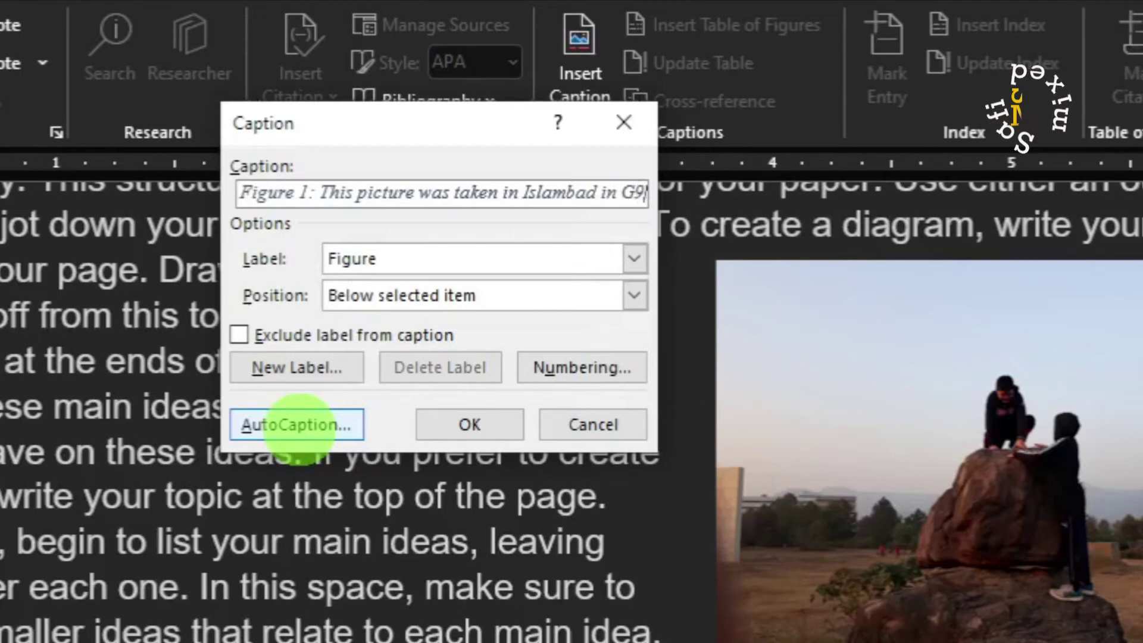
text( park)
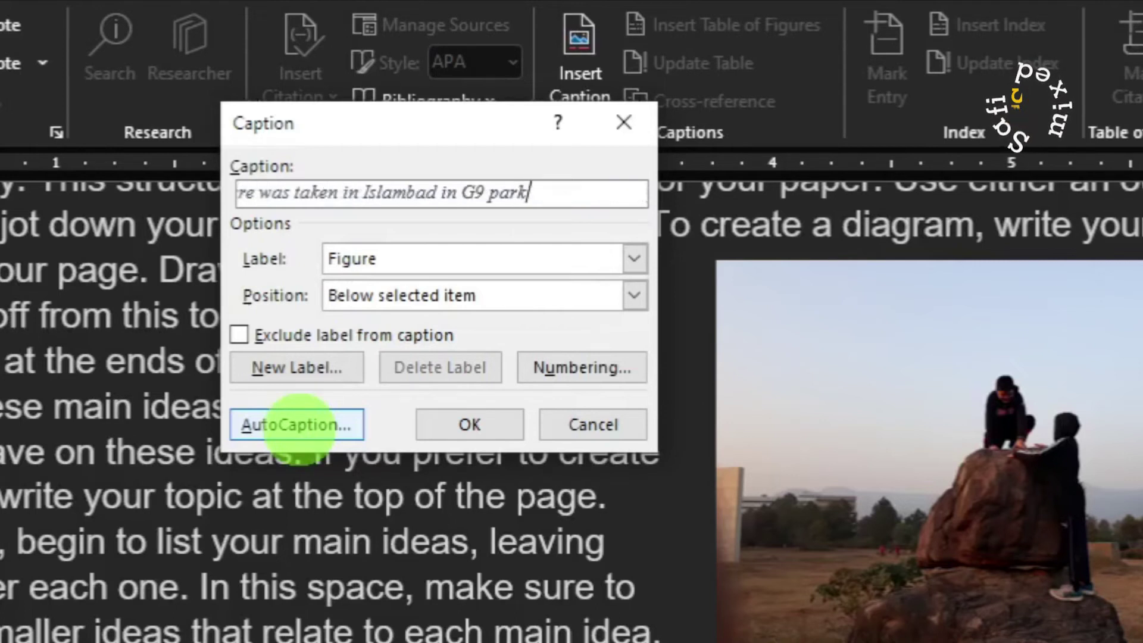
click(471, 425)
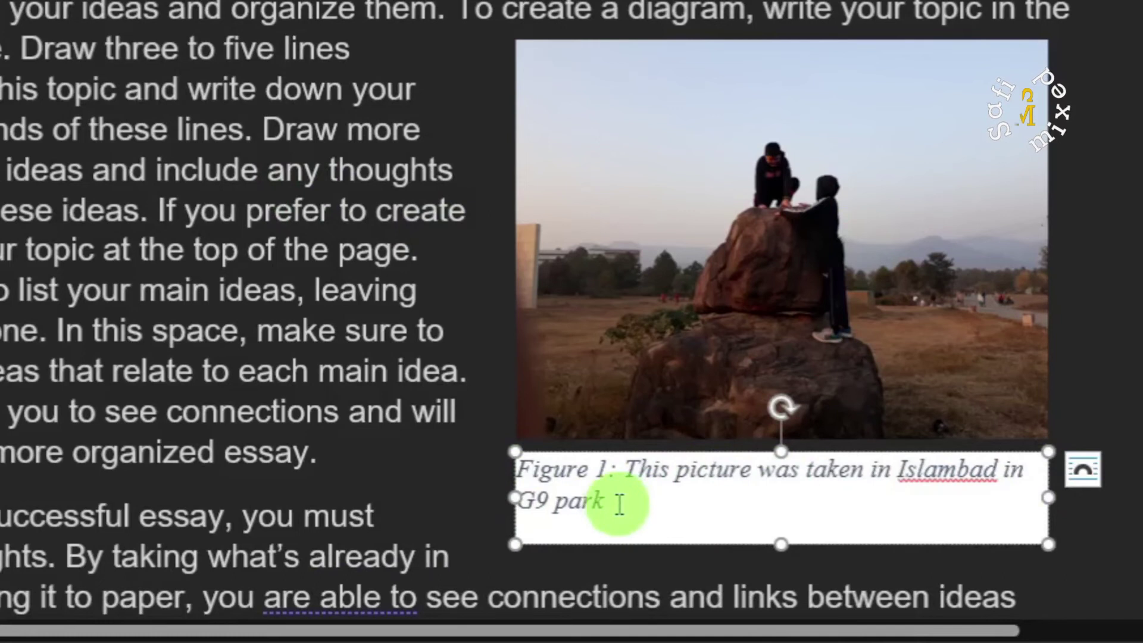
Step: Set the Figure 1 caption text to 8-point font size
drag(619, 505, 518, 453)
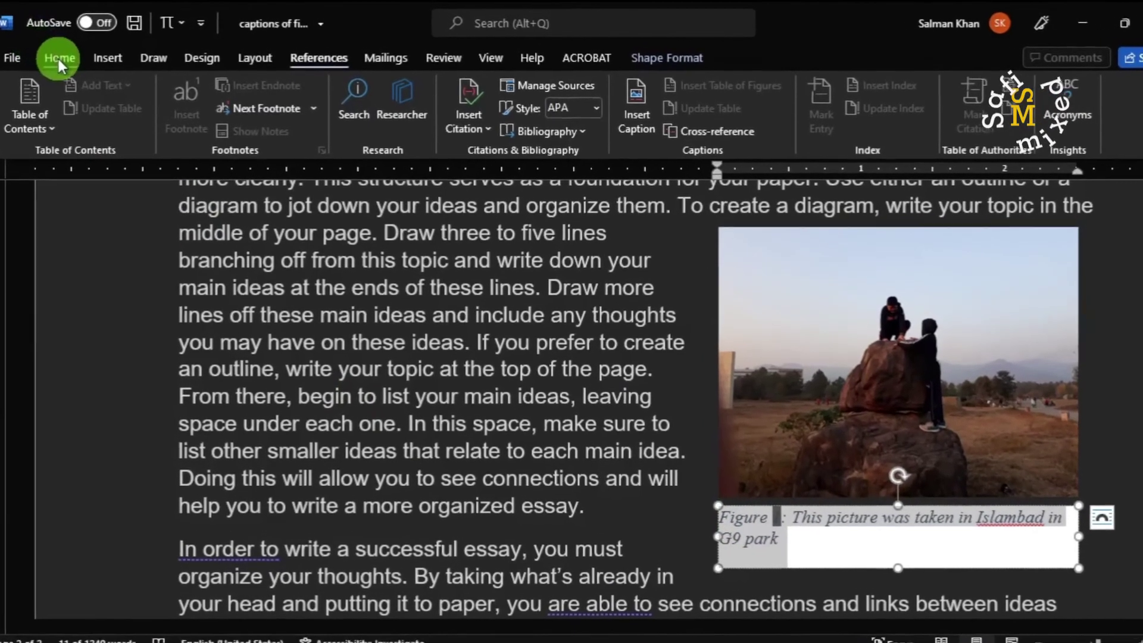
click(59, 59)
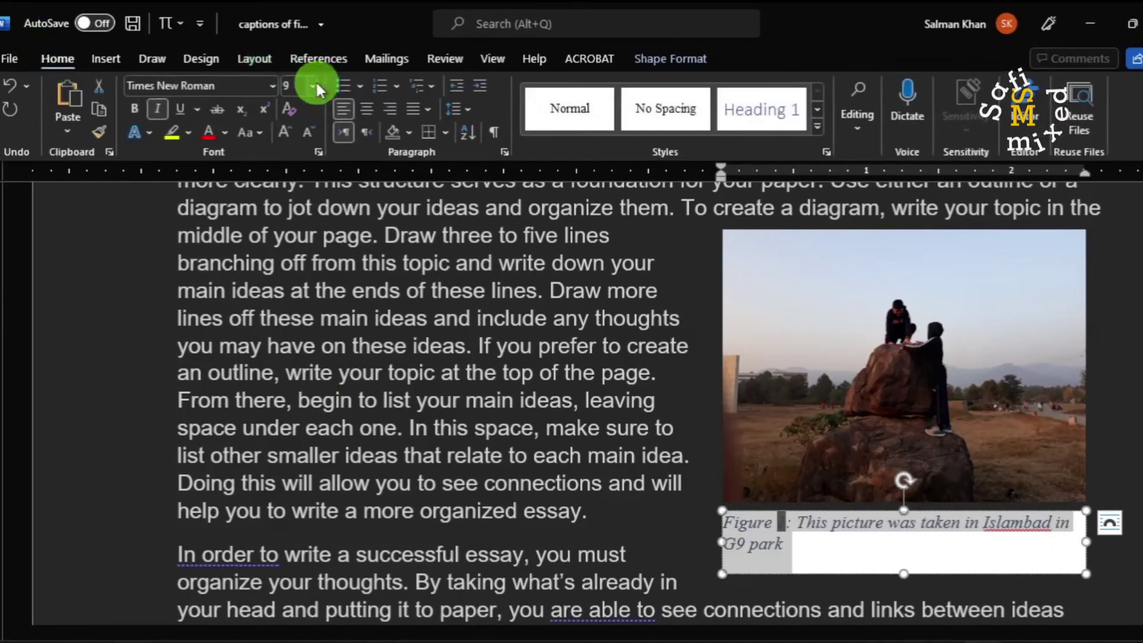
click(311, 86)
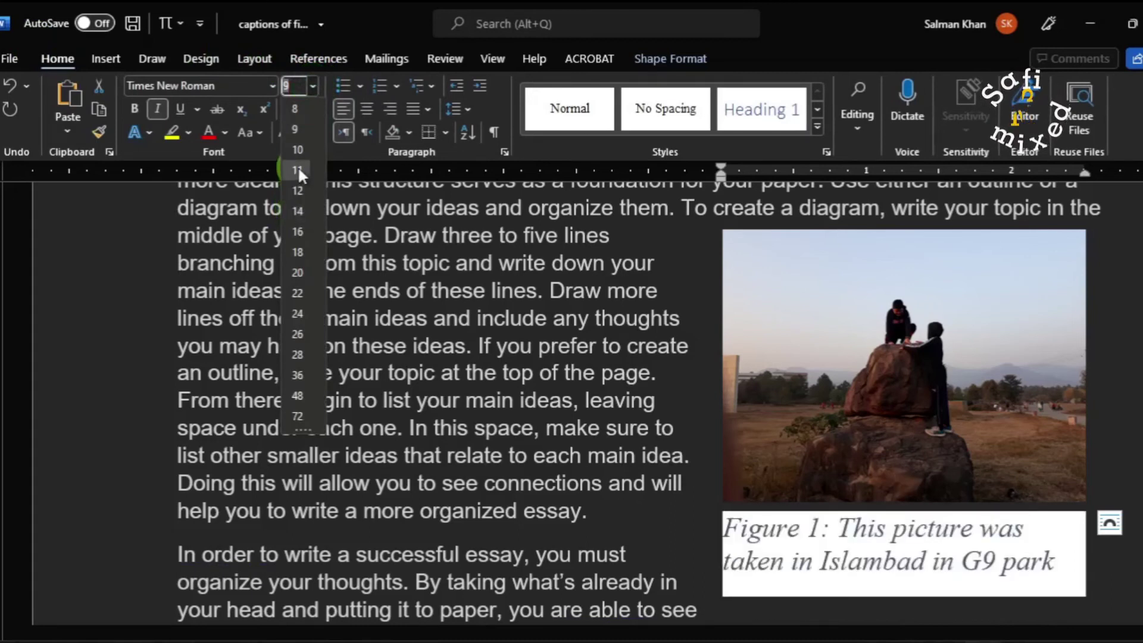
click(295, 109)
click(732, 541)
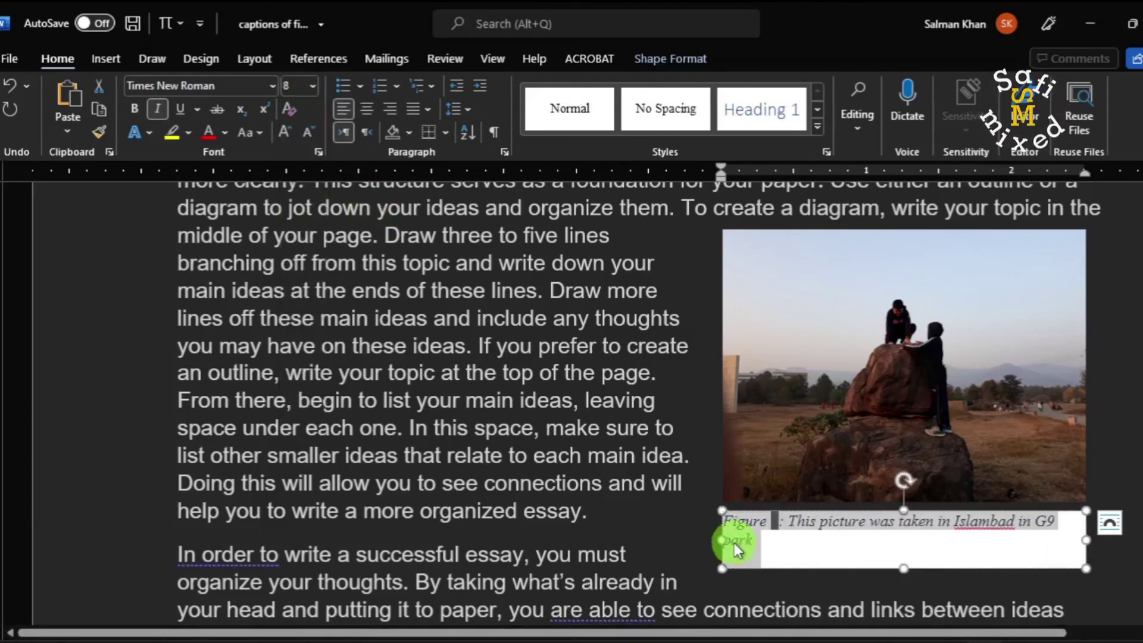
click(1078, 543)
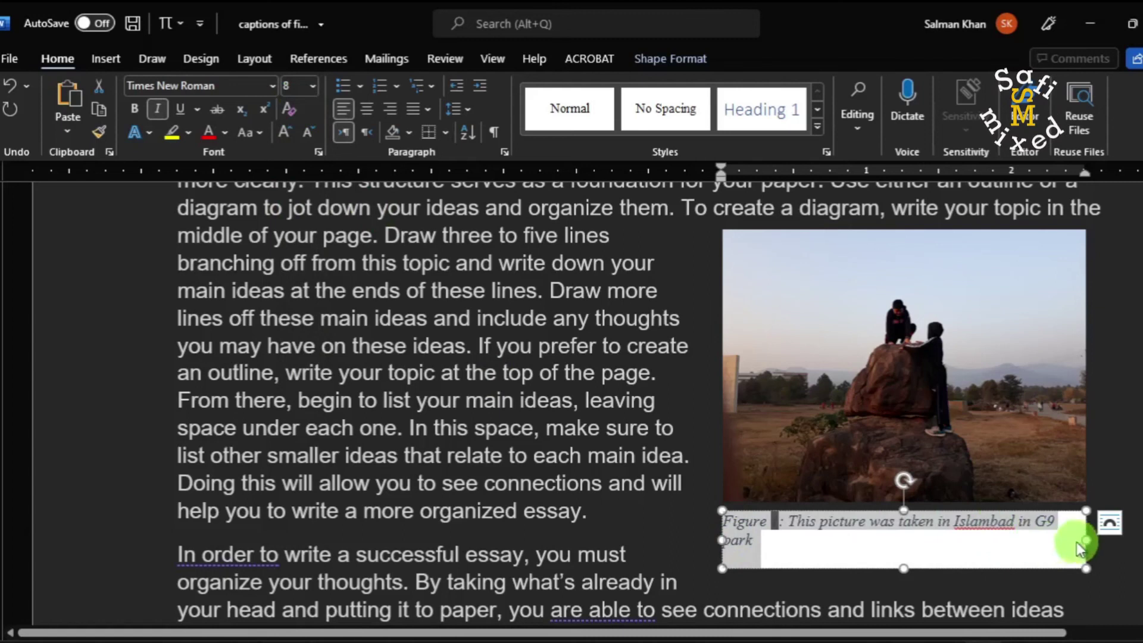
click(571, 378)
scroll(616, 381, down, 1)
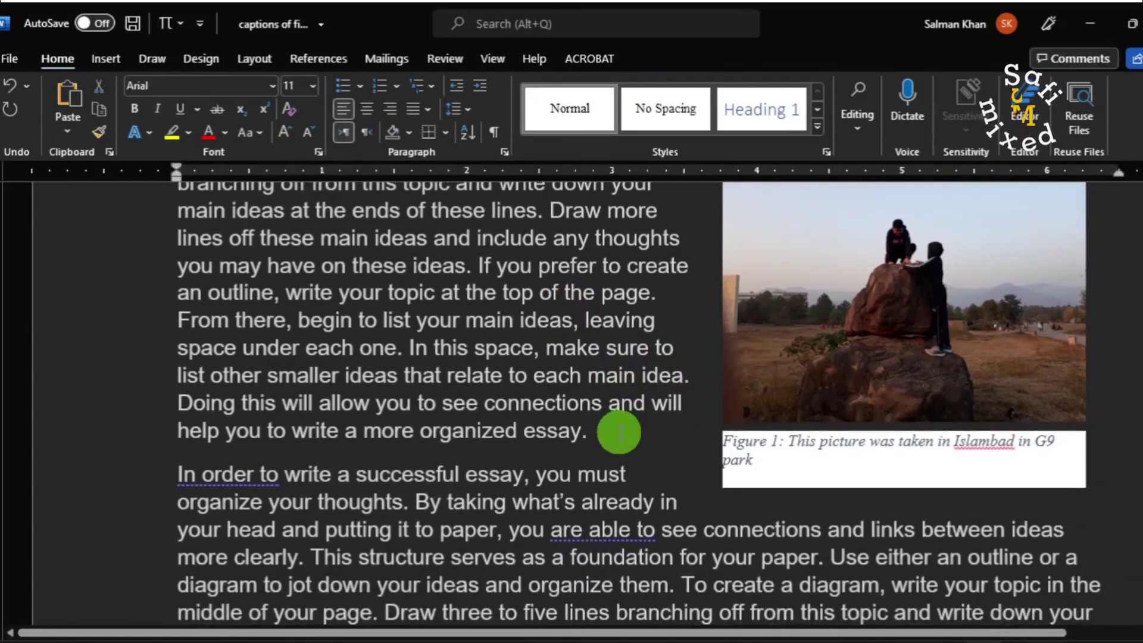
scroll(954, 418, up, 2)
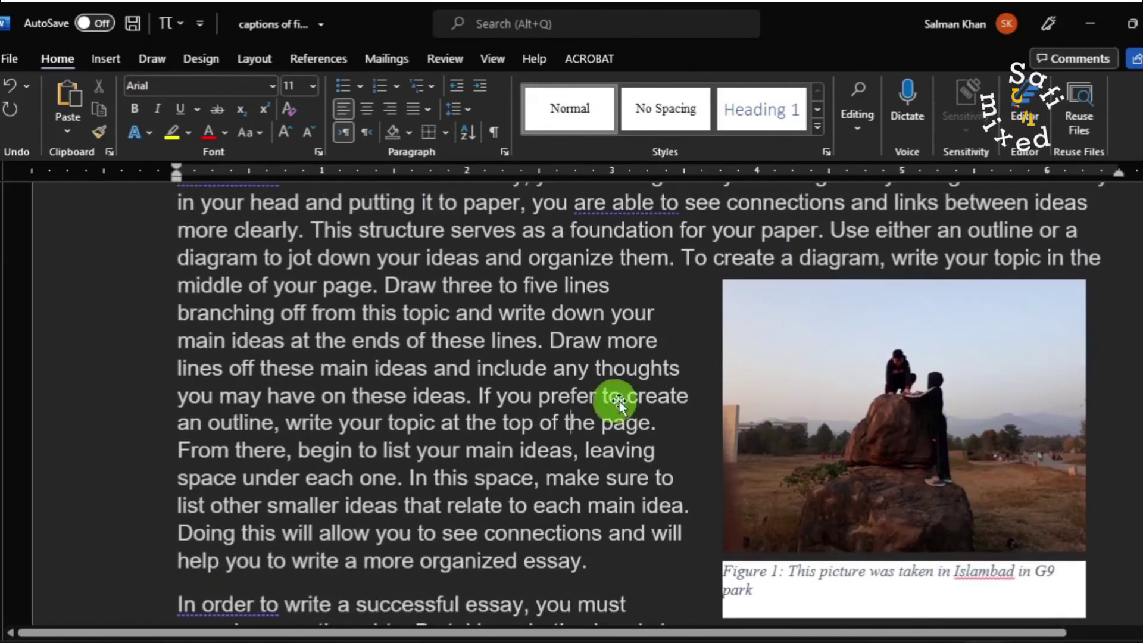